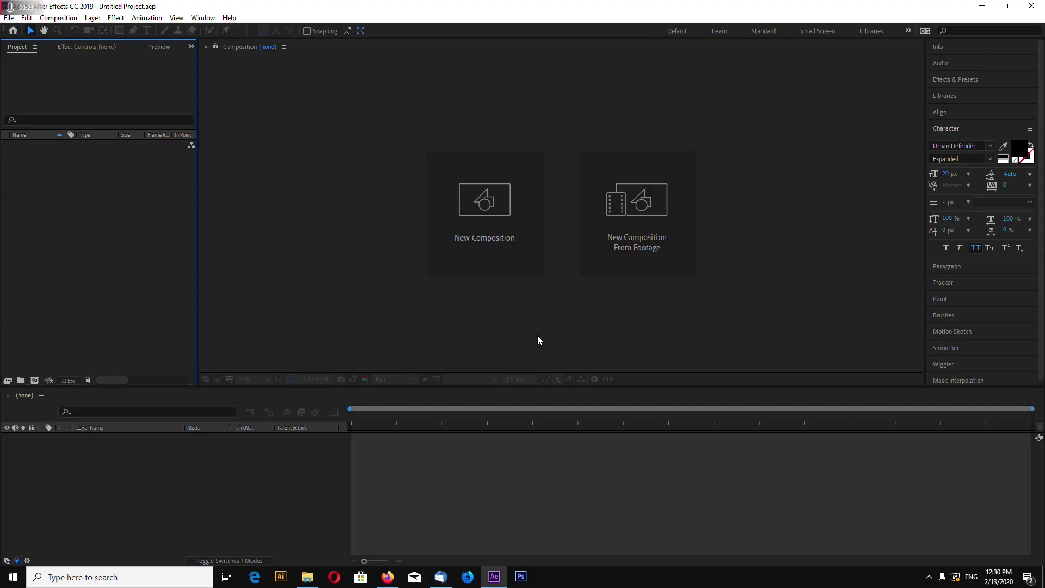
# Create a 1080p60 composition and add a light grey full-frame solid named BG.
pyautogui.click(488, 238)
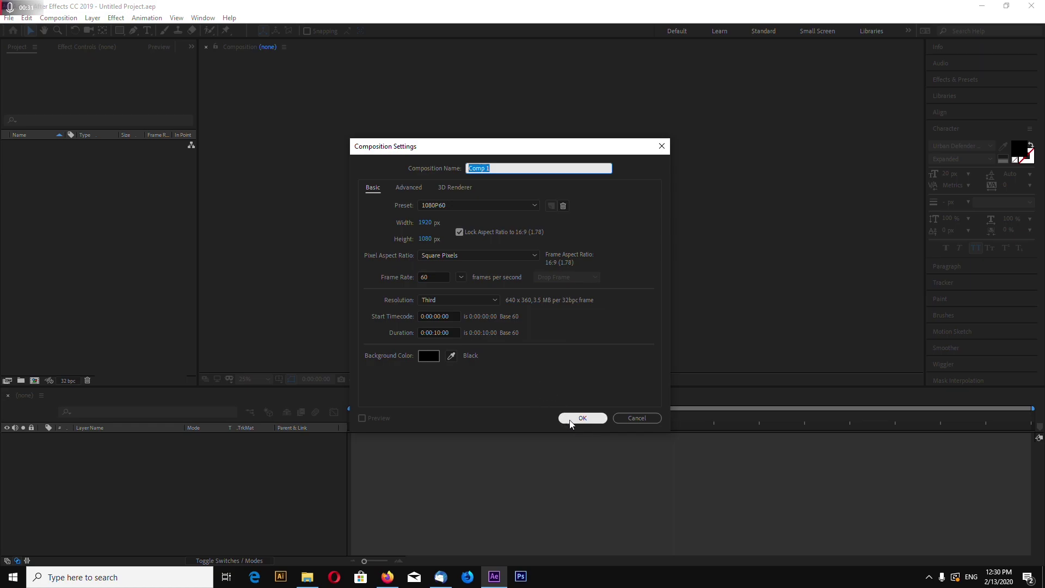
pyautogui.click(580, 420)
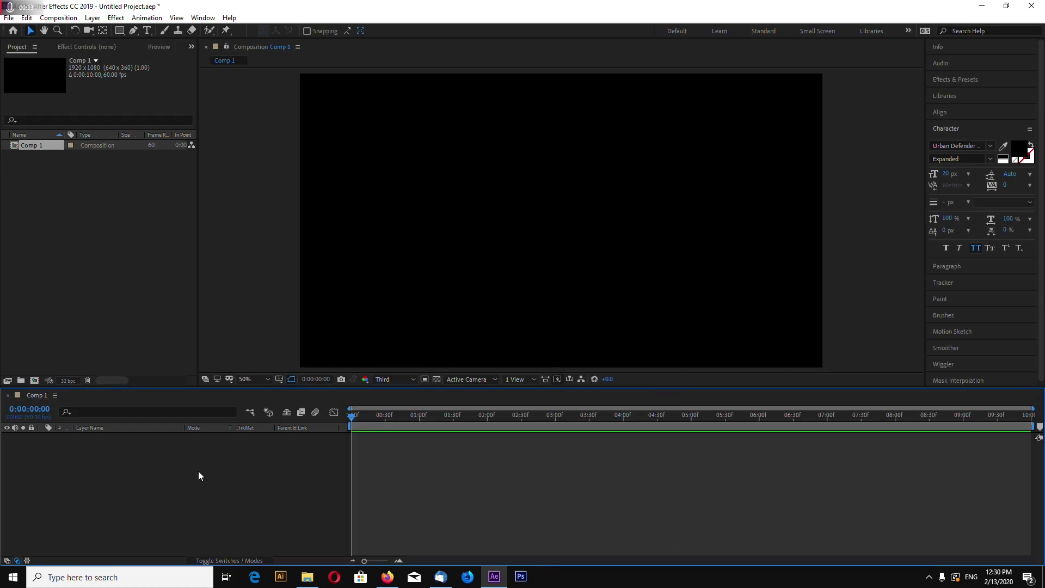
pyautogui.rightClick(199, 470)
pyautogui.click(372, 380)
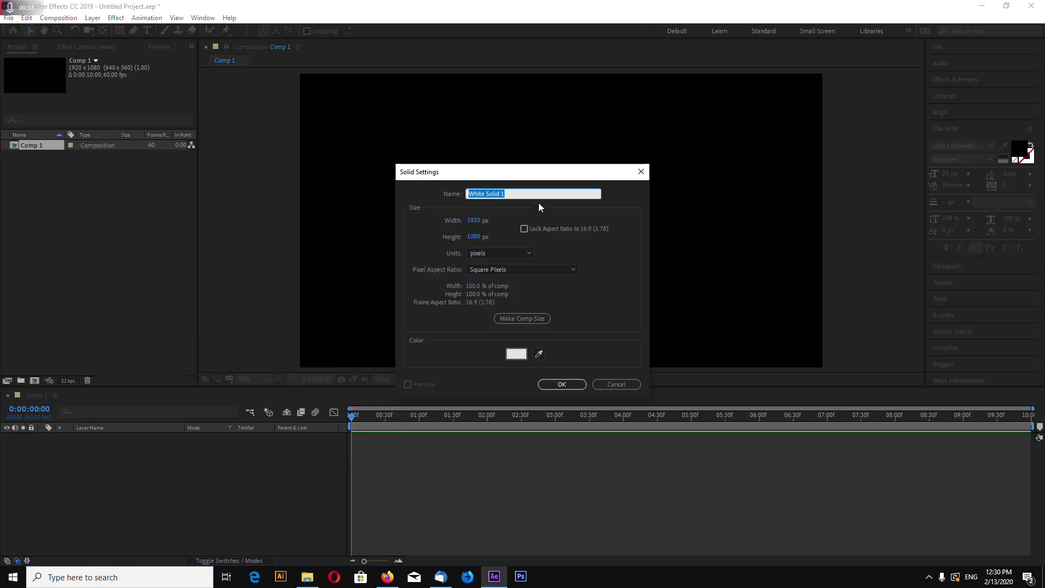
pyautogui.write('BG')
pyautogui.click(515, 355)
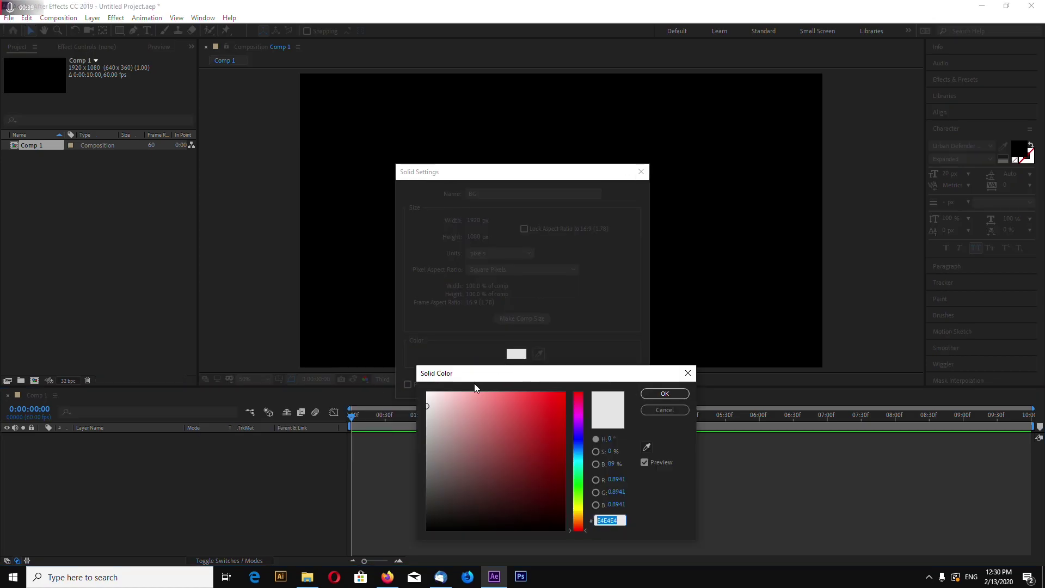
pyautogui.click(665, 394)
pyautogui.click(572, 385)
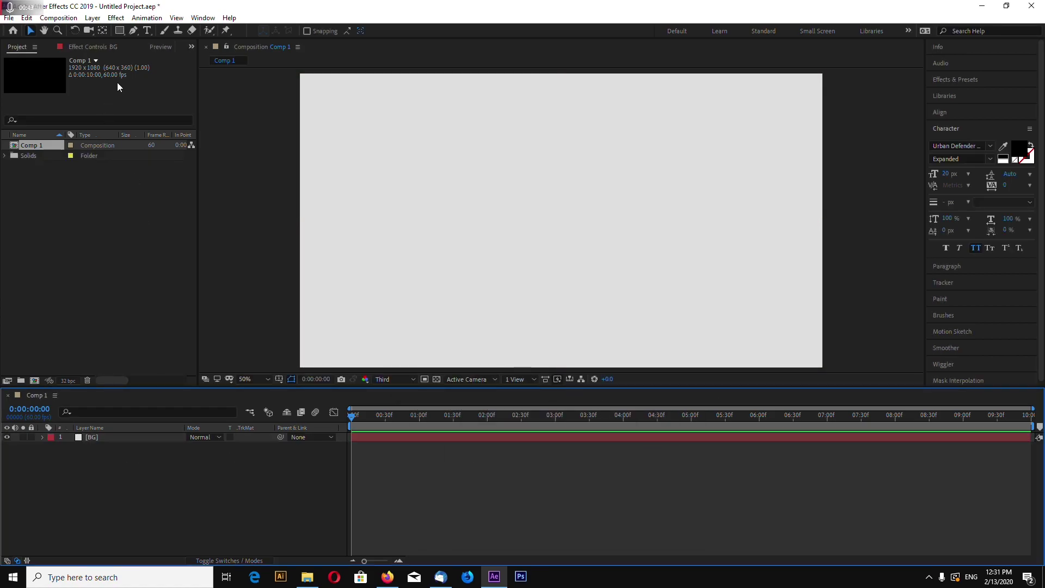
# Type a 'TEXT REVEAL' title on the canvas and scale it up.
pyautogui.click(148, 30)
pyautogui.click(435, 219)
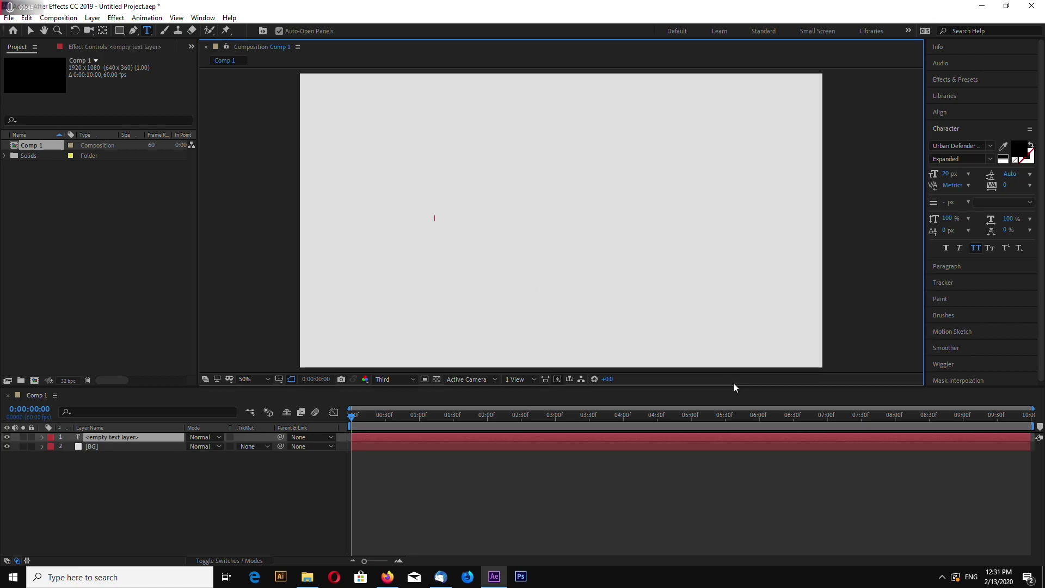
pyautogui.write('Text reveal')
pyautogui.click(32, 31)
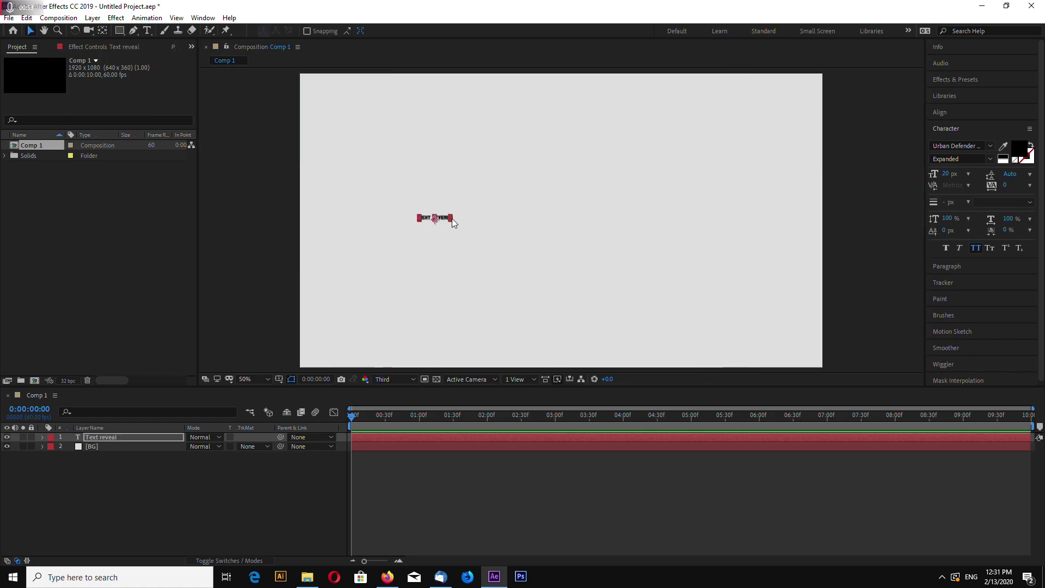
pyautogui.moveTo(452, 220)
pyautogui.mouseDown()
pyautogui.moveTo(482, 243)
pyautogui.moveTo(663, 246)
pyautogui.mouseUp()
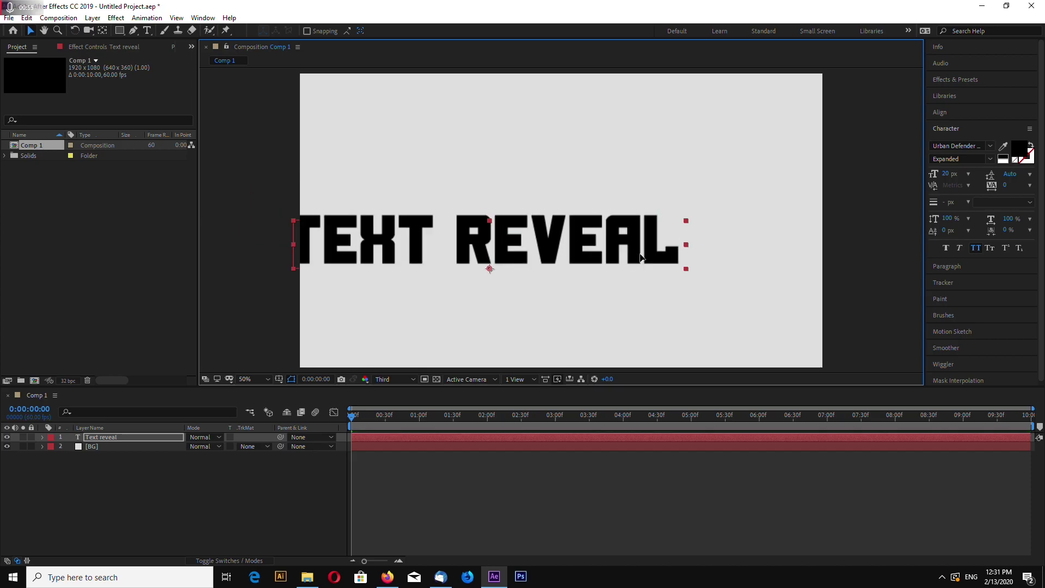
# Keep the Urban Defender Expanded font and nudge the title slightly right and up.
pyautogui.click(991, 148)
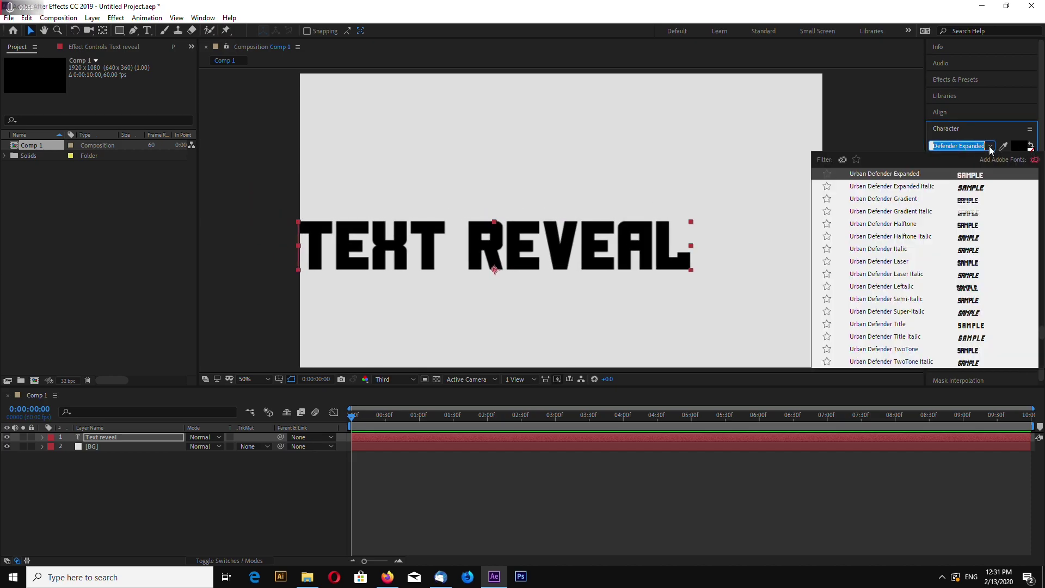
pyautogui.click(884, 114)
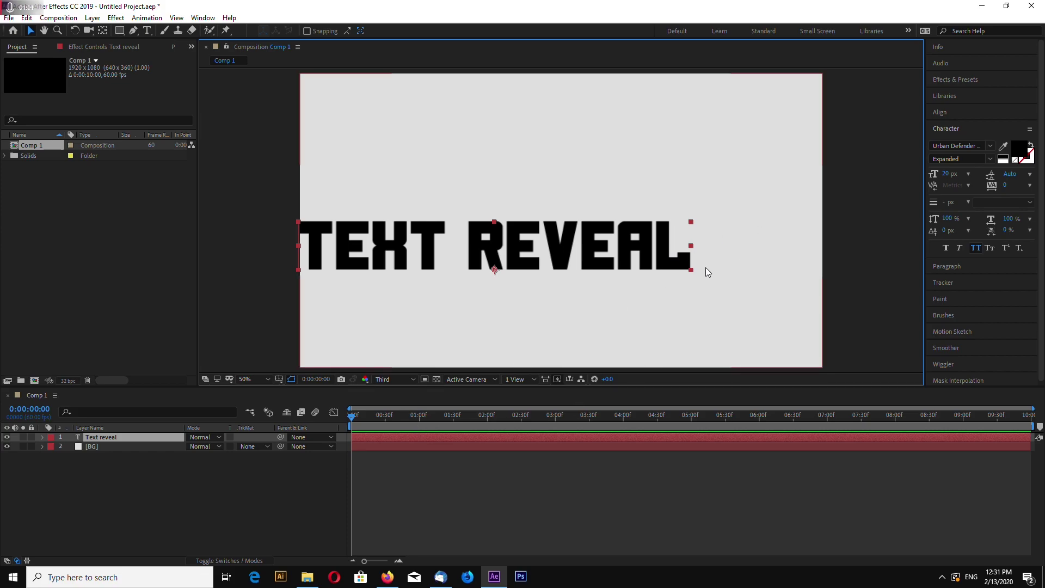
pyautogui.moveTo(697, 267); pyautogui.dragTo(713, 264)
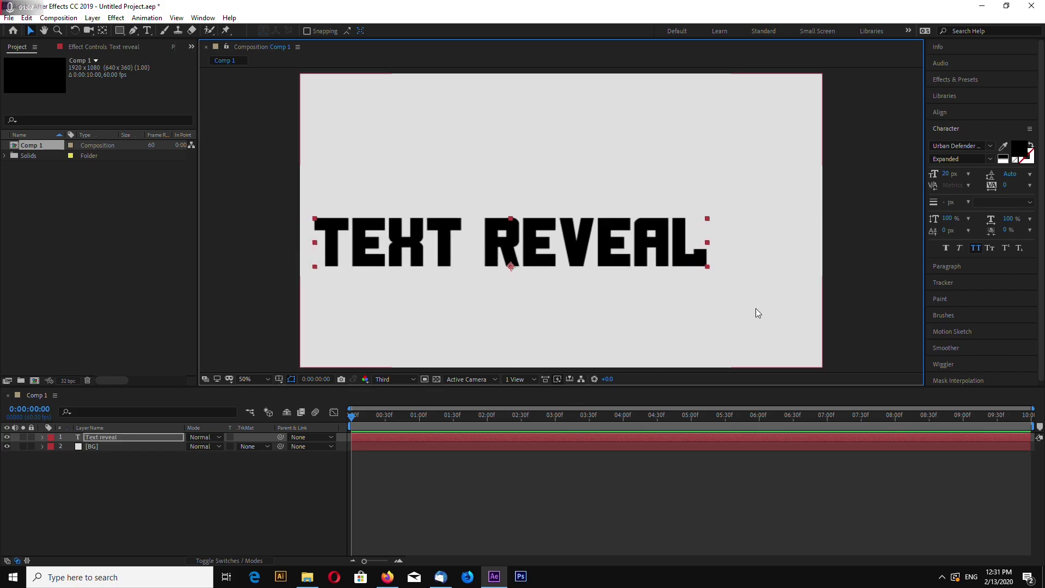
# Align the title horizontally and vertically to the composition, then reselect the Text reveal layer.
pyautogui.click(946, 112)
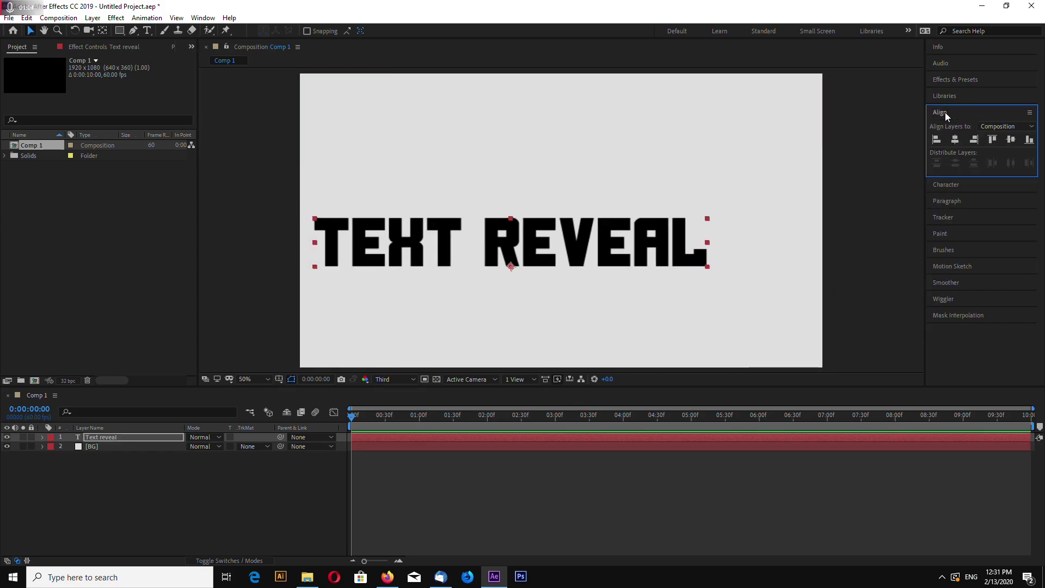
pyautogui.click(957, 142)
pyautogui.click(1011, 141)
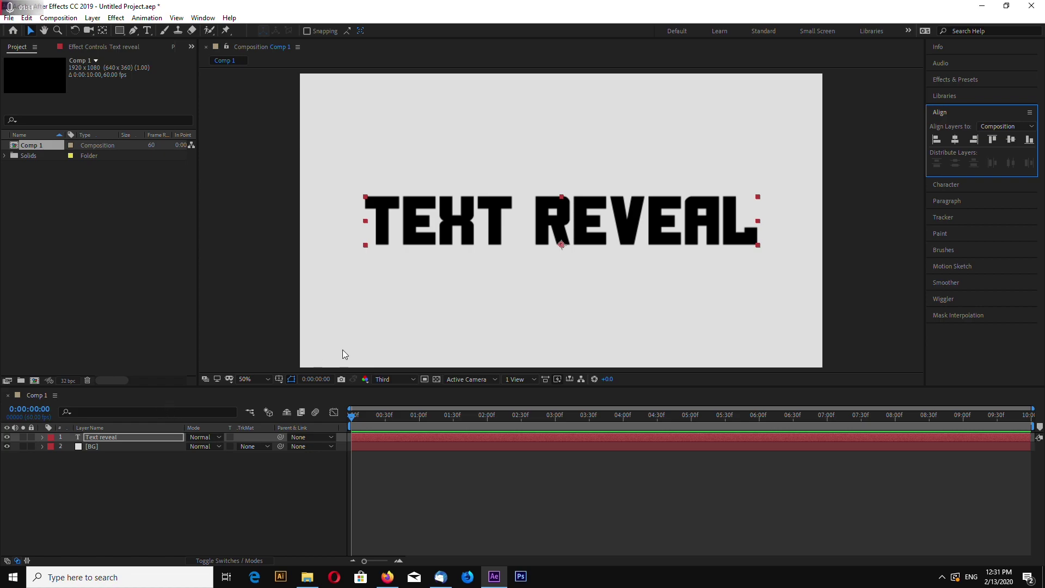
pyautogui.click(857, 270)
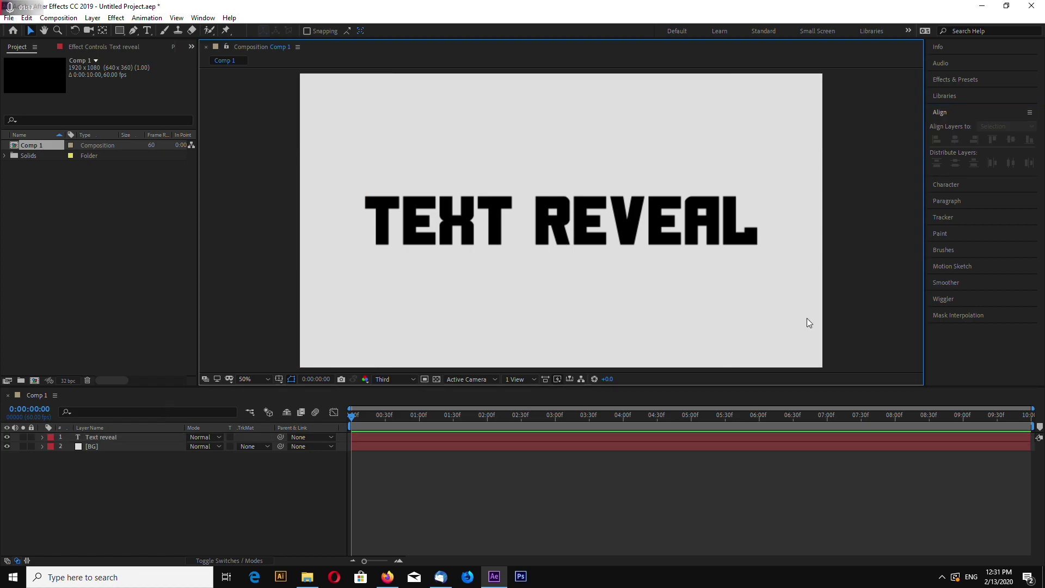
pyautogui.click(147, 439)
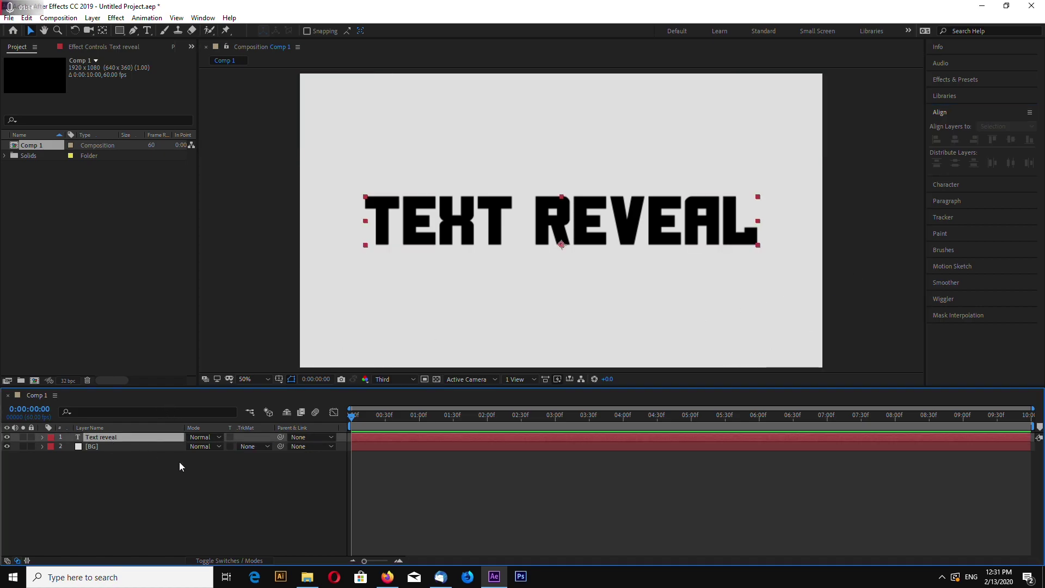
# Pre-compose the Text reveal layer as 'Text reveal Comp', dropping the trailing 1.
pyautogui.rightClick(110, 439)
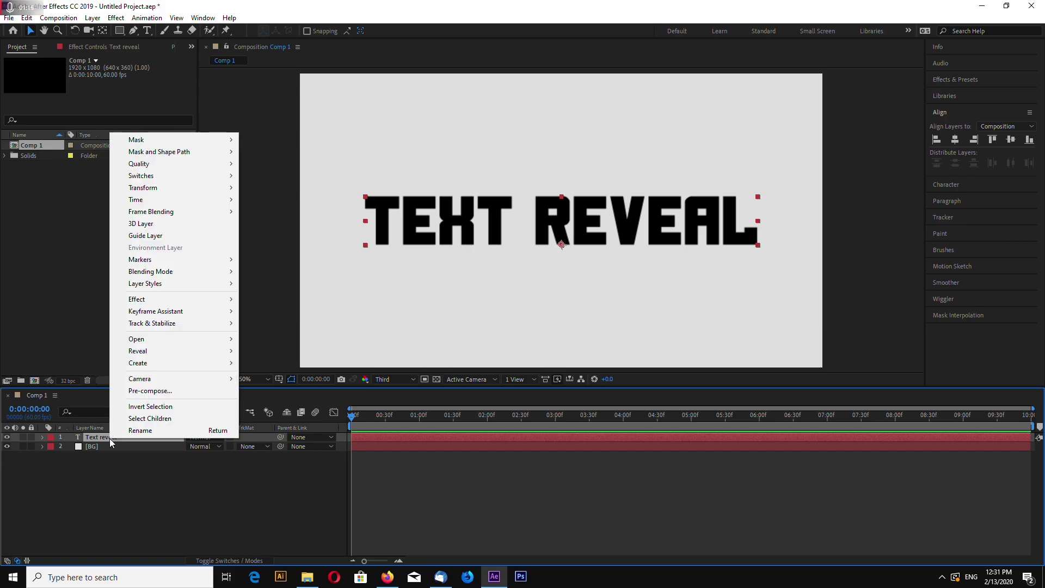
pyautogui.click(149, 392)
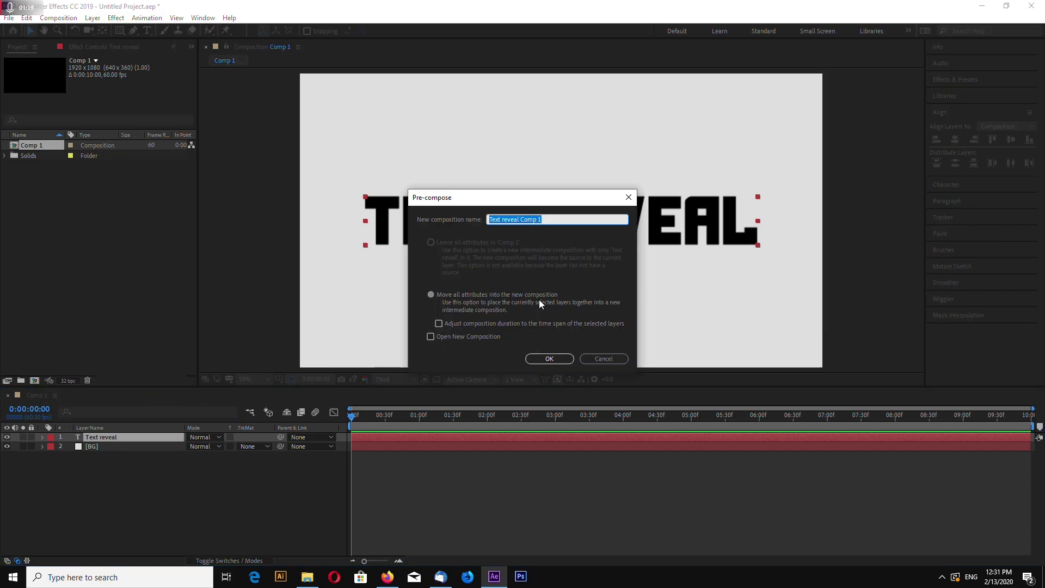
pyautogui.moveTo(552, 219); pyautogui.dragTo(539, 219)
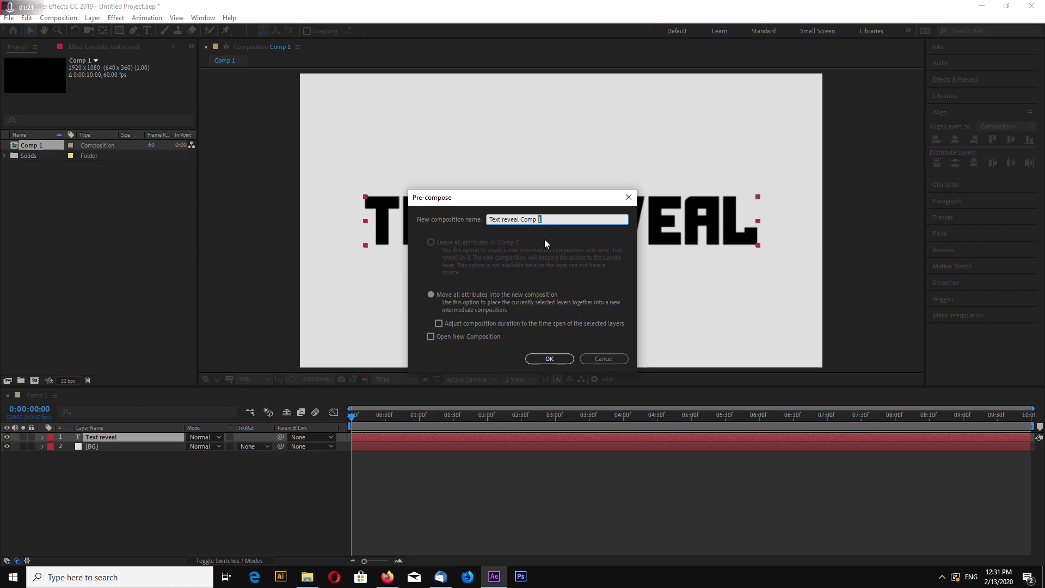
pyautogui.click(547, 360)
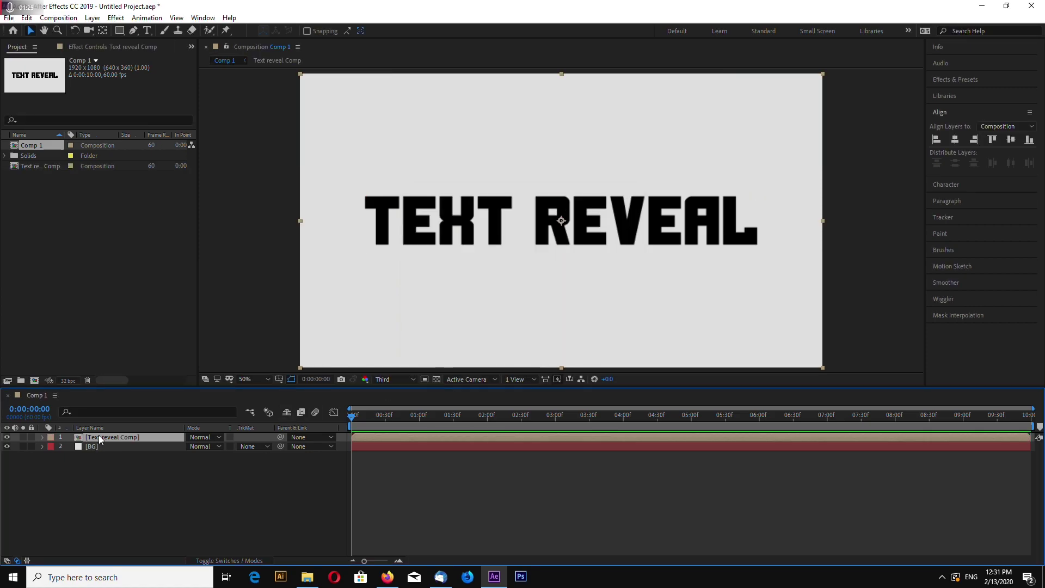
# Apply the Simulation > Shatter effect to the Text reveal Comp layer.
pyautogui.click(115, 17)
pyautogui.moveTo(137, 298)
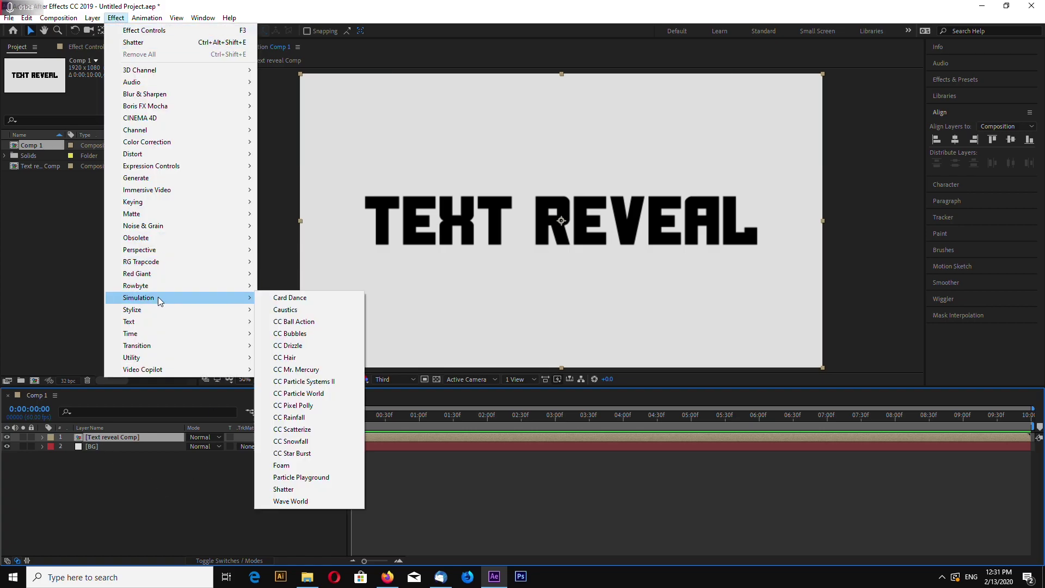
pyautogui.click(298, 489)
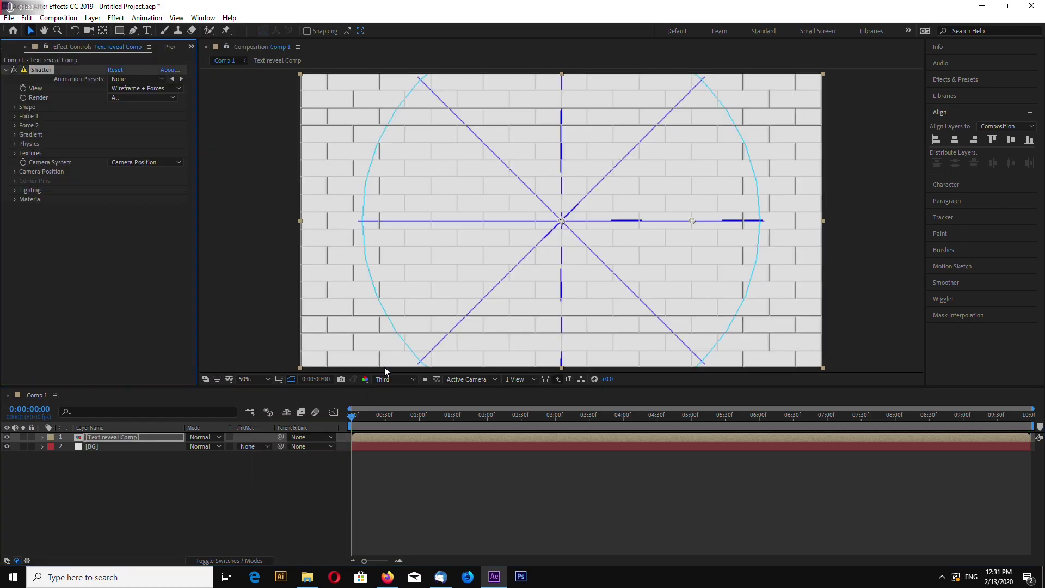
pyautogui.click(120, 439)
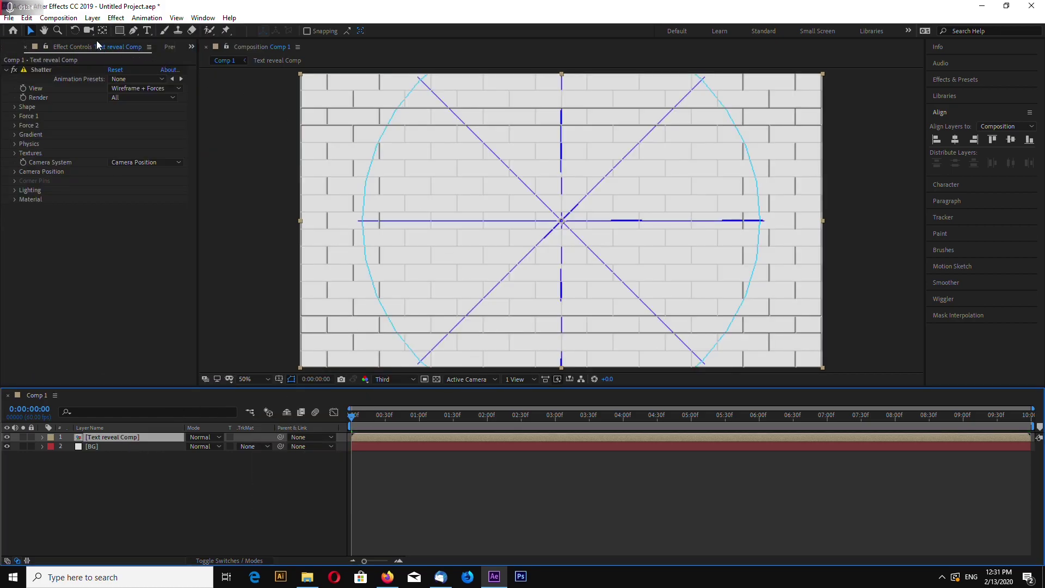
# Set the Shatter pattern to Triangles 1 with 100 repetitions.
pyautogui.click(14, 108)
pyautogui.click(131, 116)
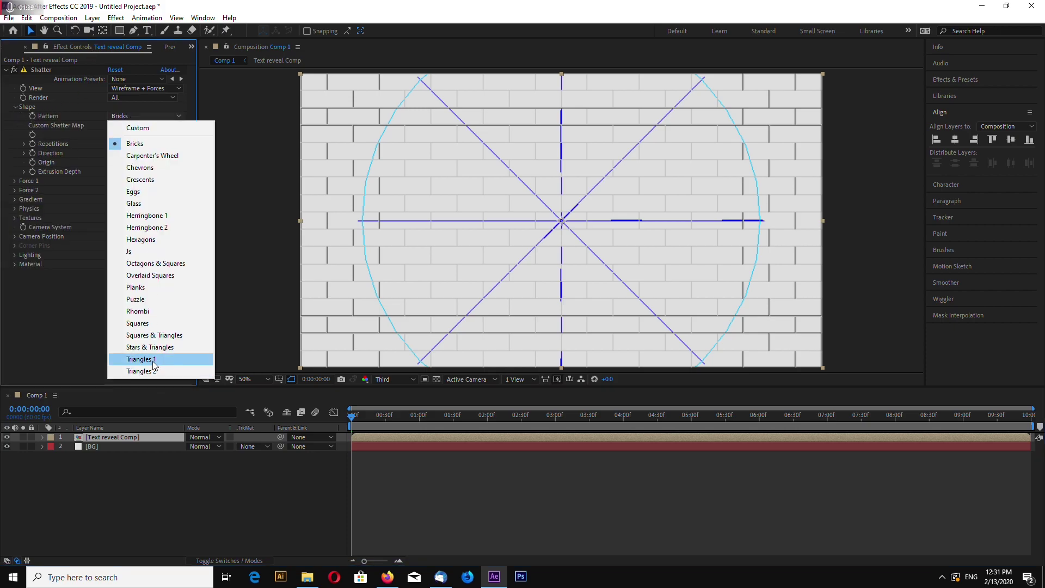
pyautogui.click(134, 359)
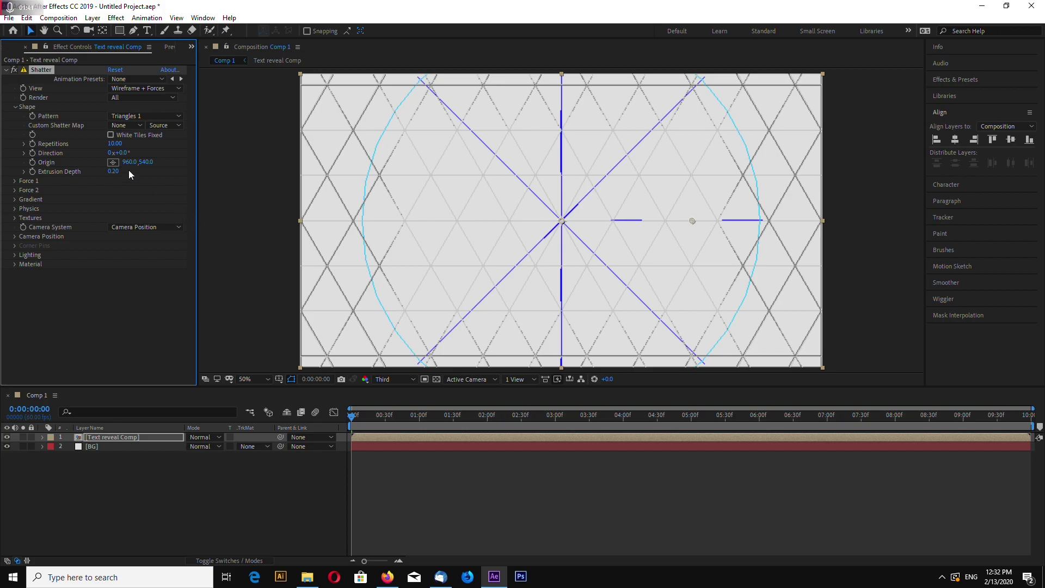
pyautogui.click(115, 144)
pyautogui.write('100')
pyautogui.press('Return')
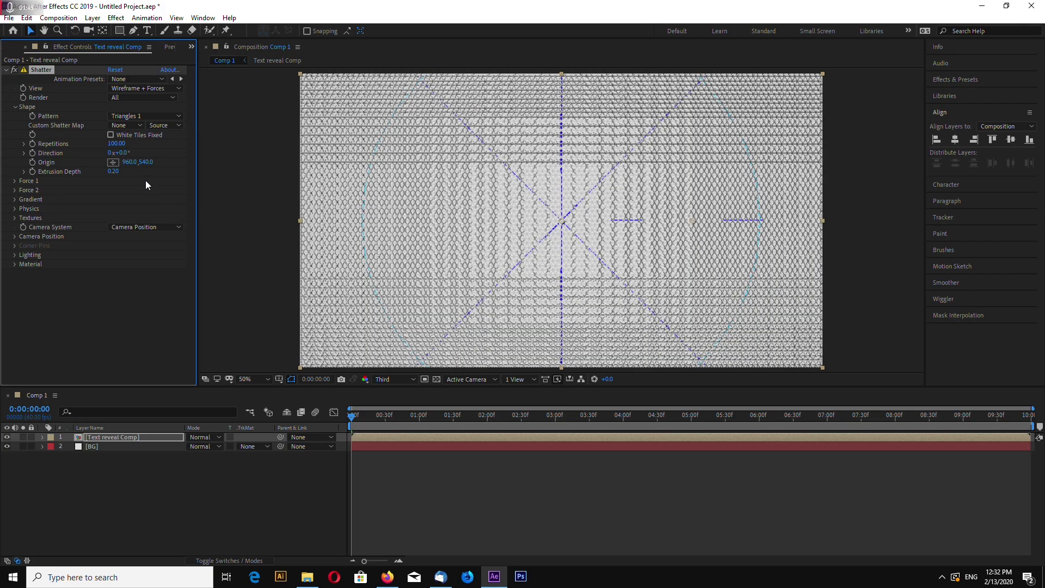
# Switch Shatter to the Rendered view and flatten the extrusion depth to zero.
pyautogui.click(130, 91)
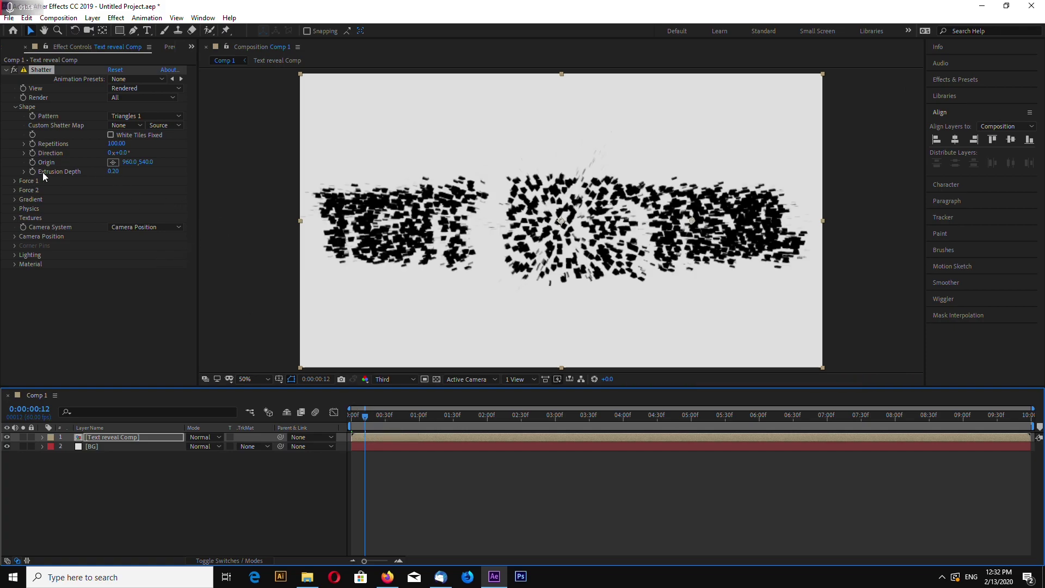
pyautogui.moveTo(113, 174); pyautogui.dragTo(95, 174)
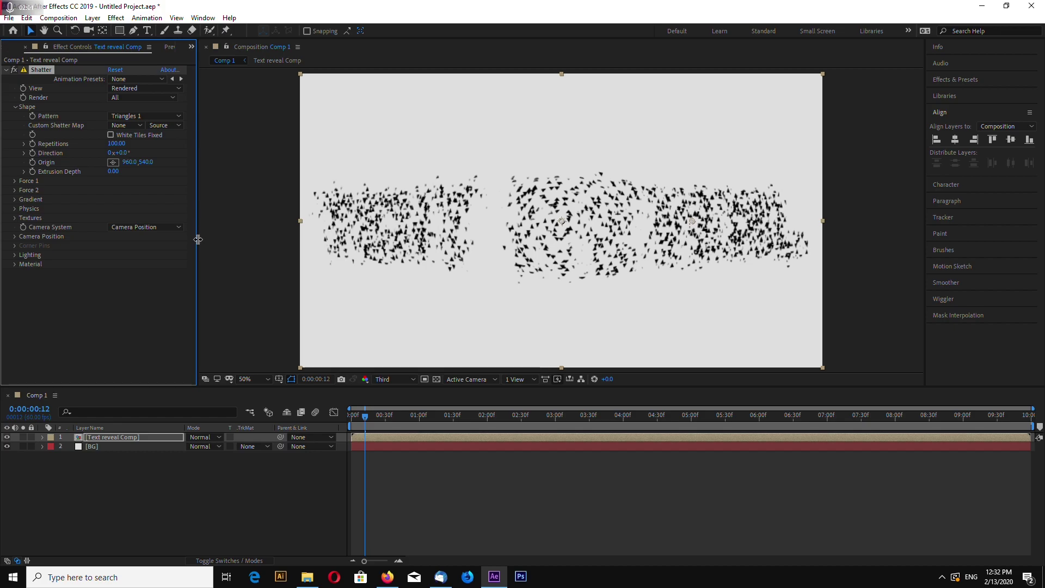
# In Shatter Physics, keep tumble axis Free, set randomness to 0.50, and preview.
pyautogui.click(14, 209)
pyautogui.click(117, 217)
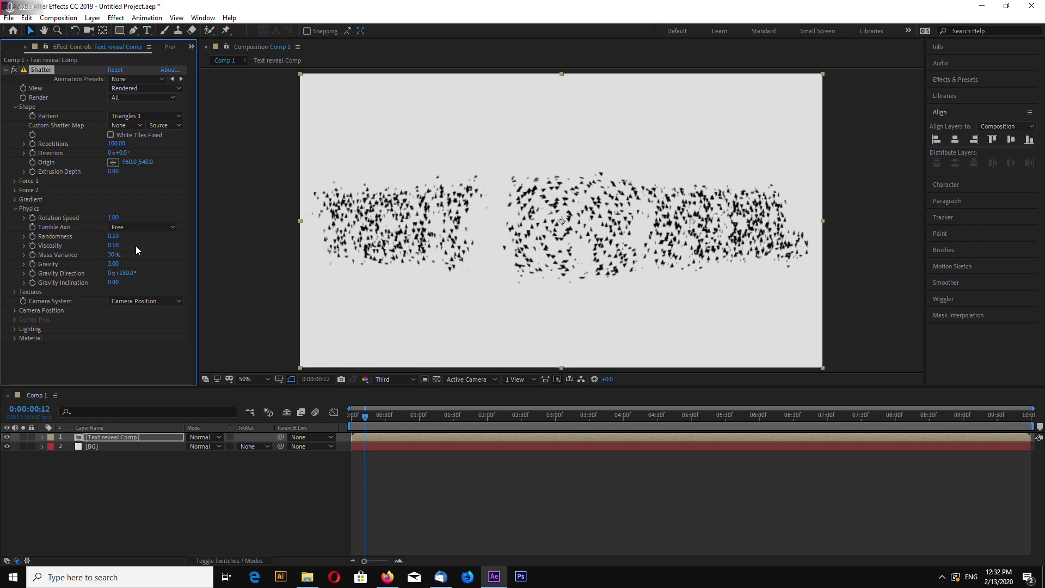
pyautogui.click(121, 219)
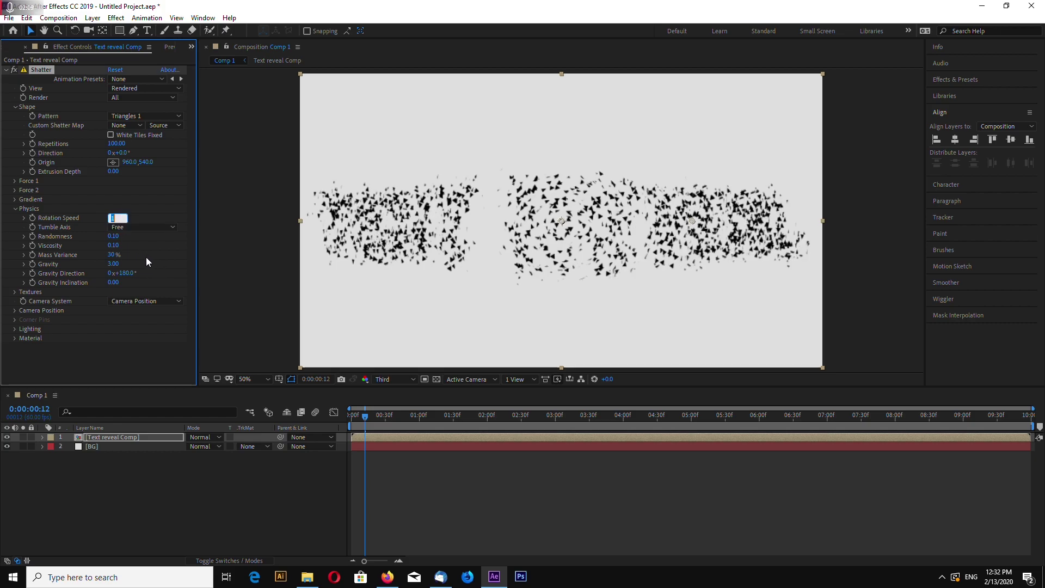
pyautogui.click(139, 228)
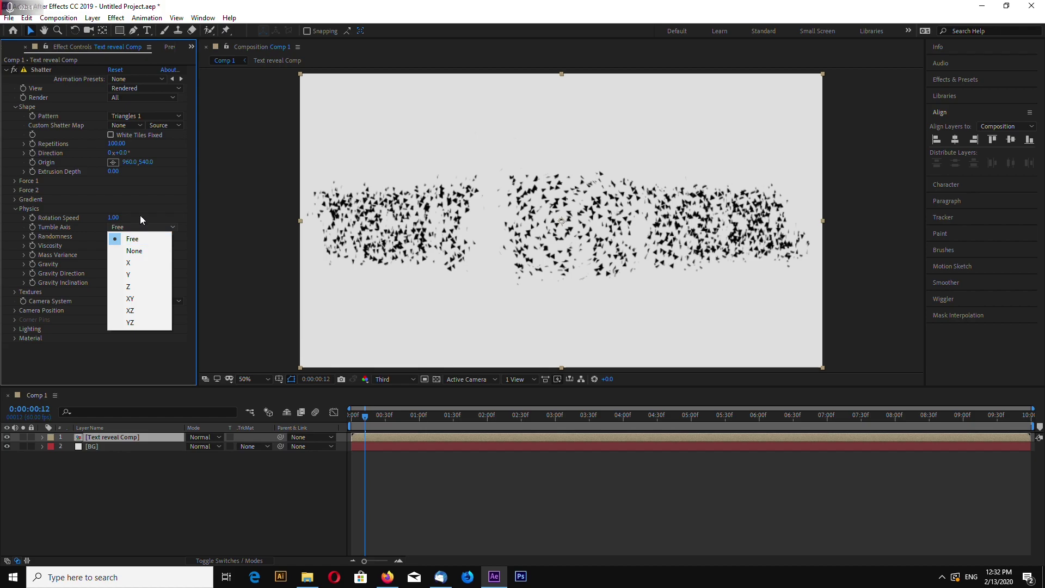
pyautogui.click(134, 227)
pyautogui.write('1')
pyautogui.press('Return')
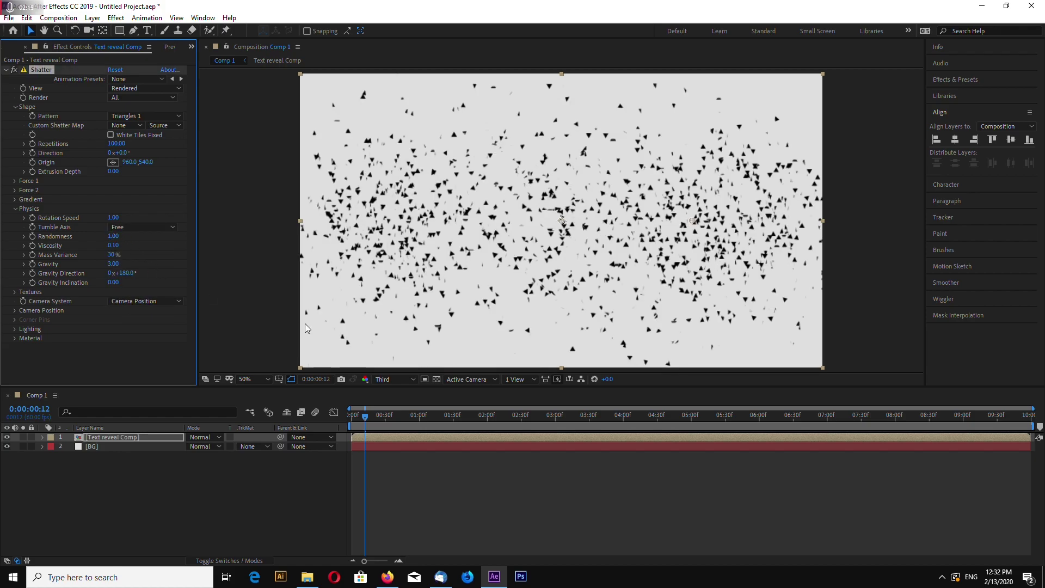
pyautogui.click(113, 240)
pyautogui.write('0.5')
pyautogui.press('Return')
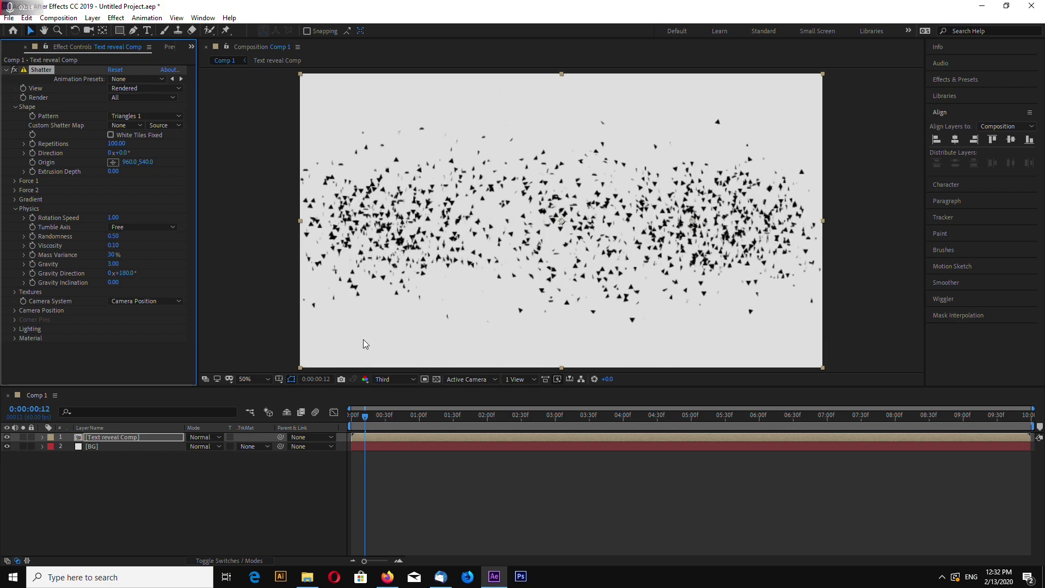
pyautogui.moveTo(365, 418); pyautogui.dragTo(386, 419)
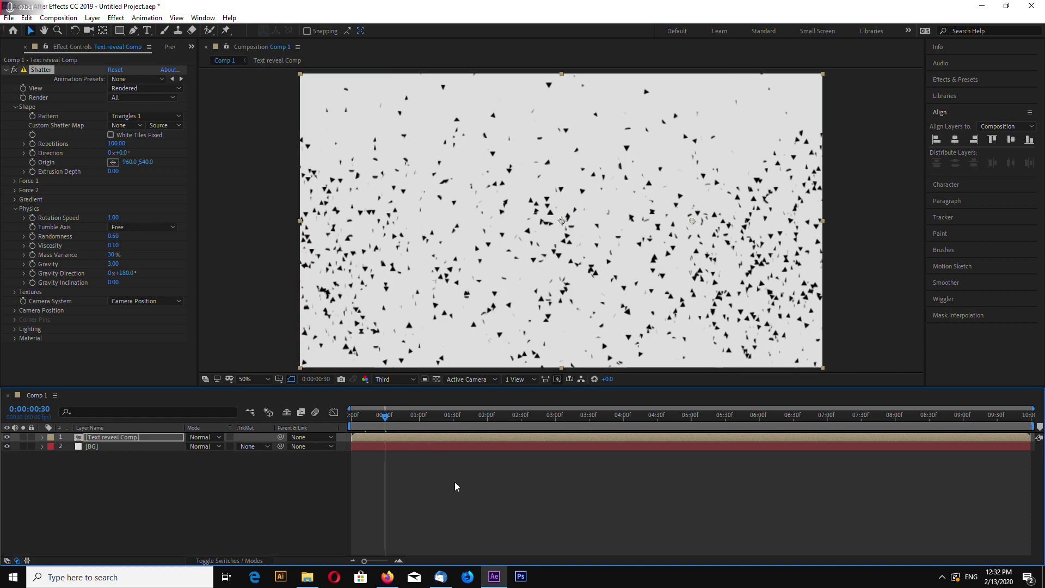
# Scrub between shattered frames and the intact text at frame zero.
pyautogui.click(371, 417)
pyautogui.moveTo(363, 420); pyautogui.dragTo(346, 417)
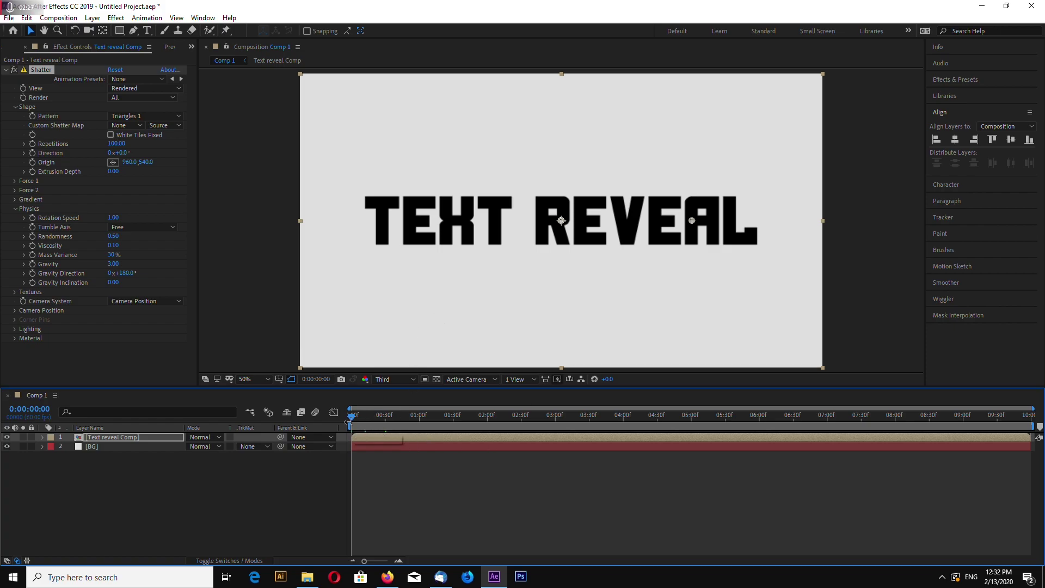
pyautogui.click(378, 417)
pyautogui.moveTo(379, 420); pyautogui.dragTo(339, 417)
# Apply Time-Reverse Layer to the Text reveal Comp layer.
pyautogui.click(400, 437)
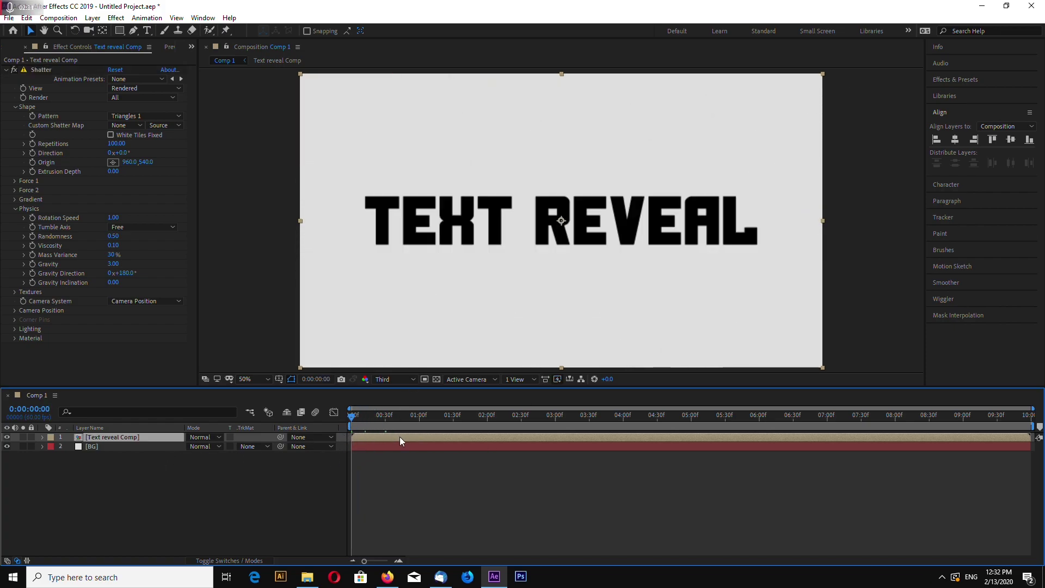
pyautogui.rightClick(400, 437)
pyautogui.moveTo(462, 197)
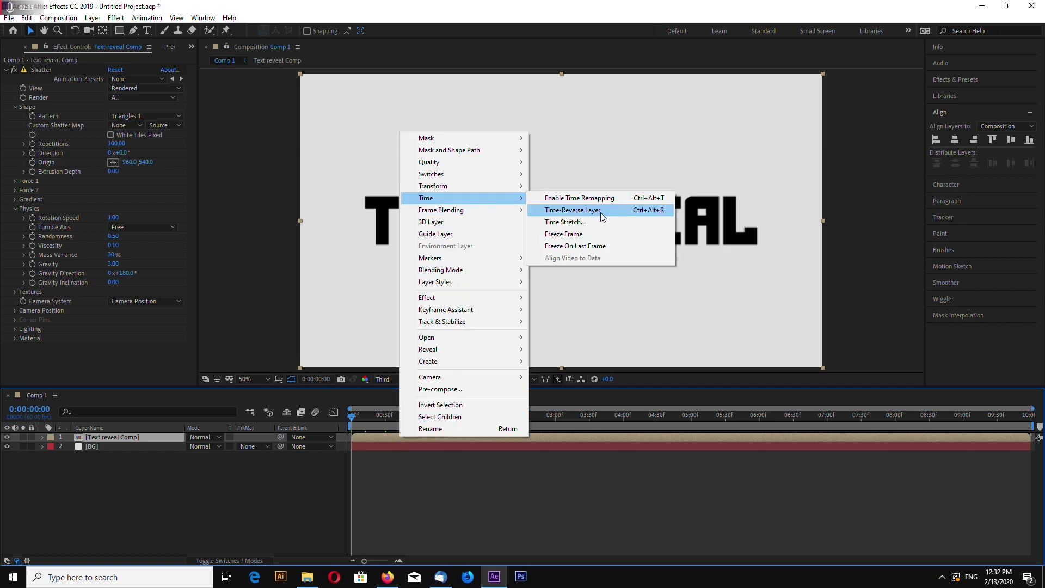
pyautogui.click(601, 212)
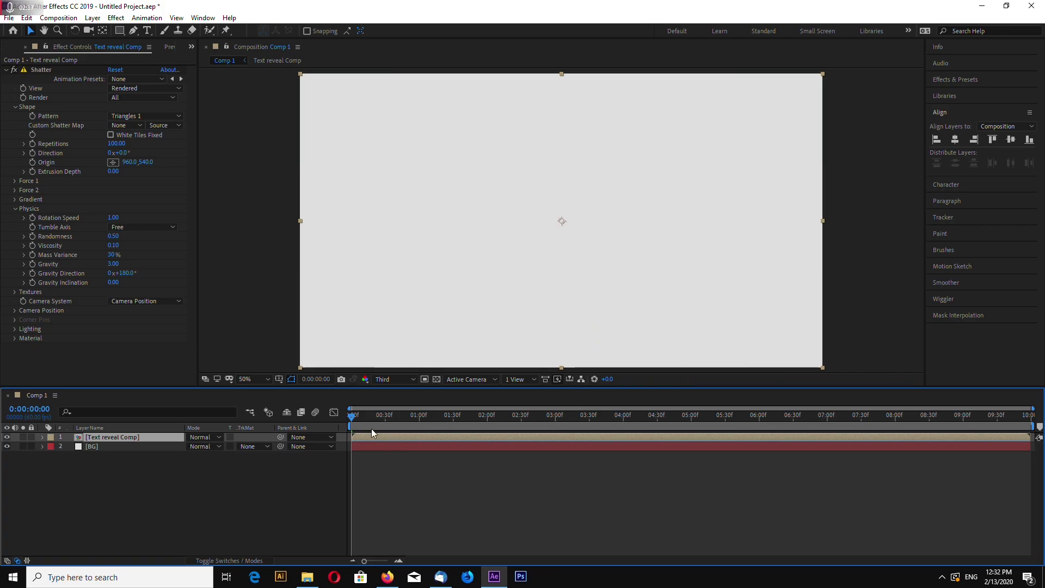
# Scrub through the reversed animation toward its end.
pyautogui.moveTo(369, 426); pyautogui.dragTo(936, 418)
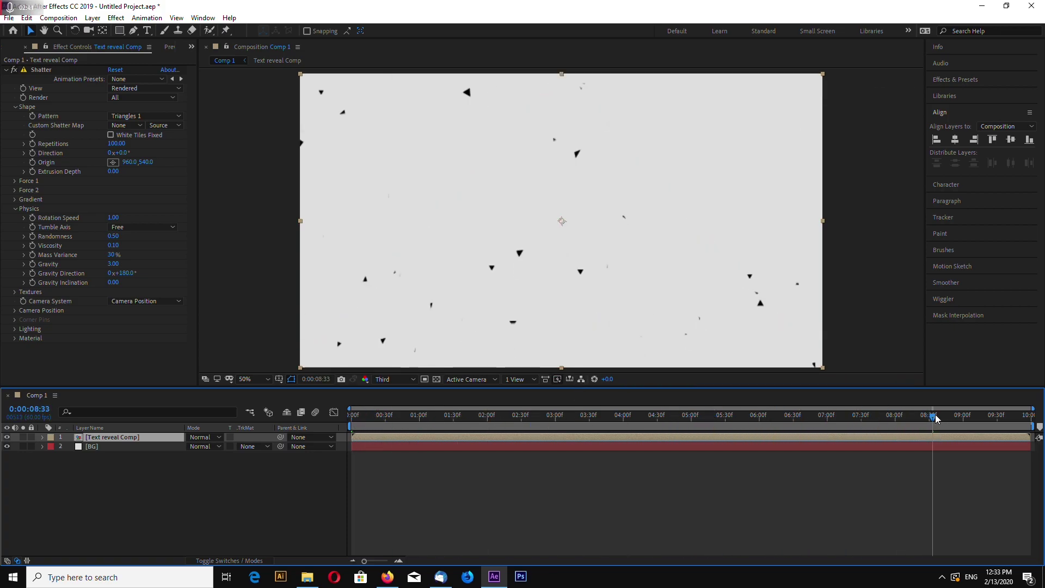
pyautogui.moveTo(936, 419); pyautogui.dragTo(1019, 426)
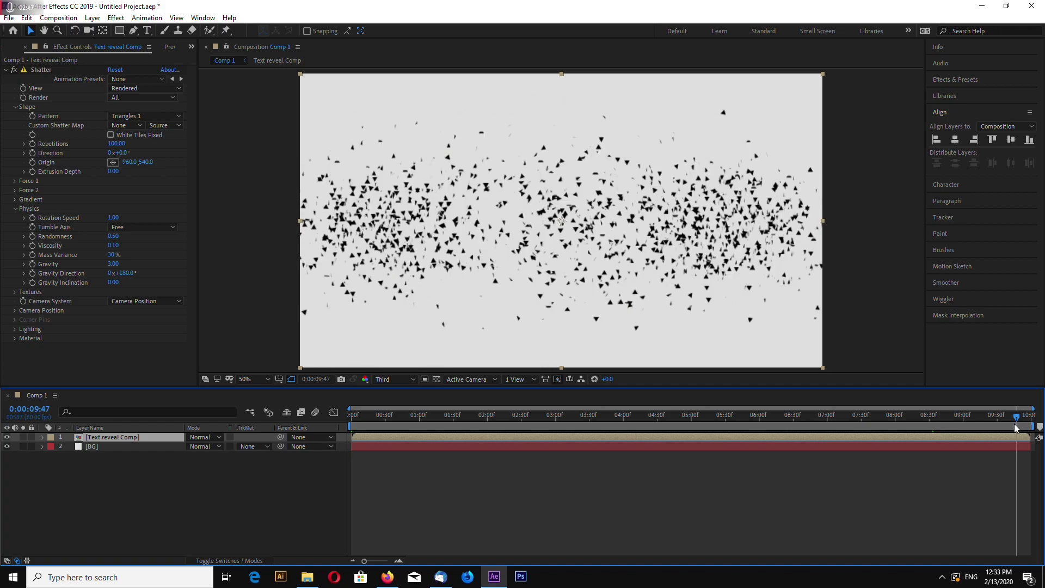
pyautogui.moveTo(1018, 420); pyautogui.dragTo(1011, 423)
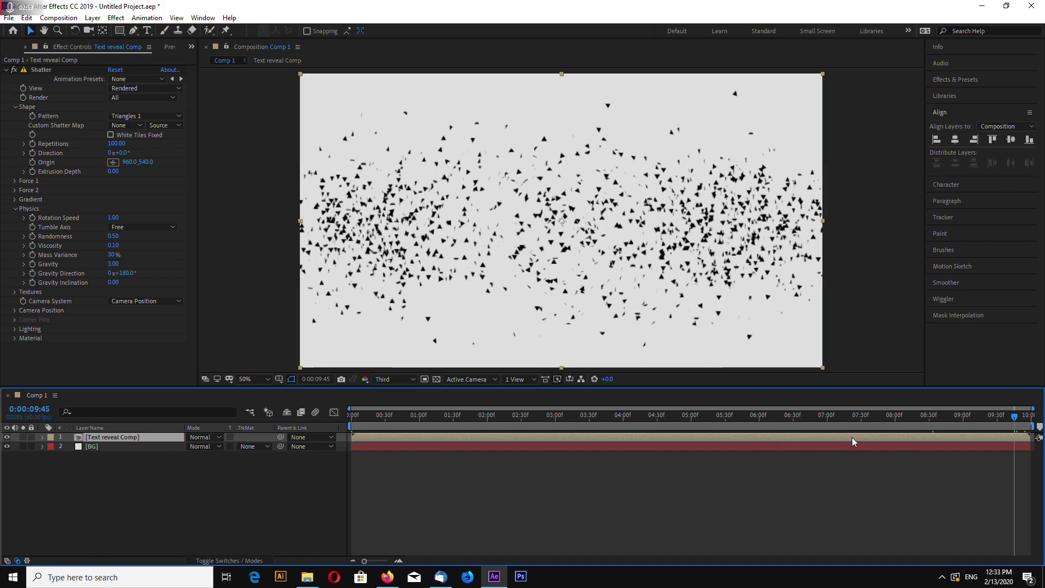
# Trim the Text reveal Comp layer to end near 1:30 and preview its last frames.
pyautogui.moveTo(852, 440); pyautogui.dragTo(354, 444)
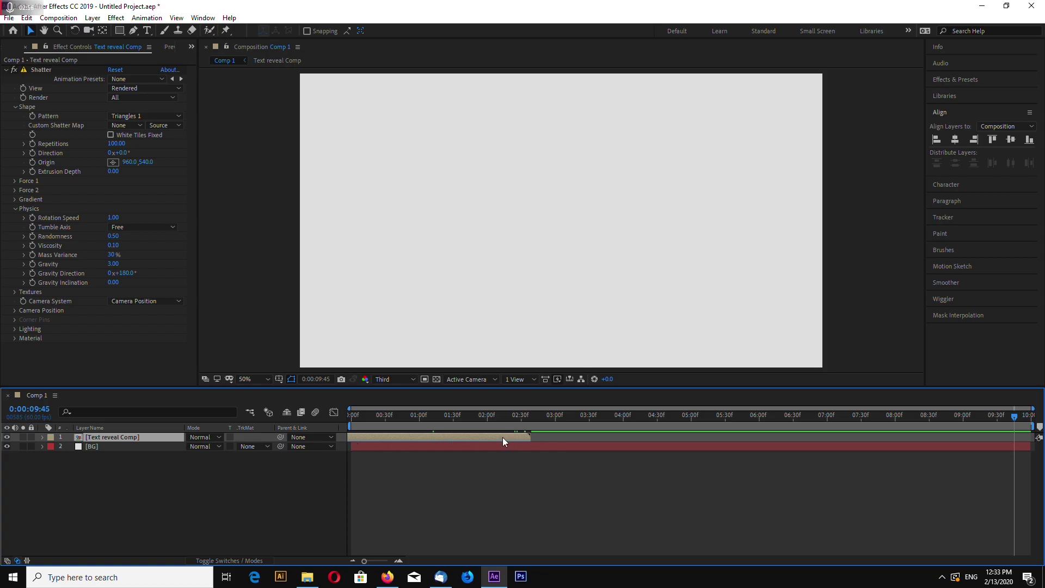
pyautogui.moveTo(490, 441); pyautogui.dragTo(418, 441)
pyautogui.moveTo(1014, 419)
pyautogui.mouseDown()
pyautogui.moveTo(362, 415)
pyautogui.moveTo(451, 426)
pyautogui.moveTo(459, 467)
pyautogui.mouseUp()
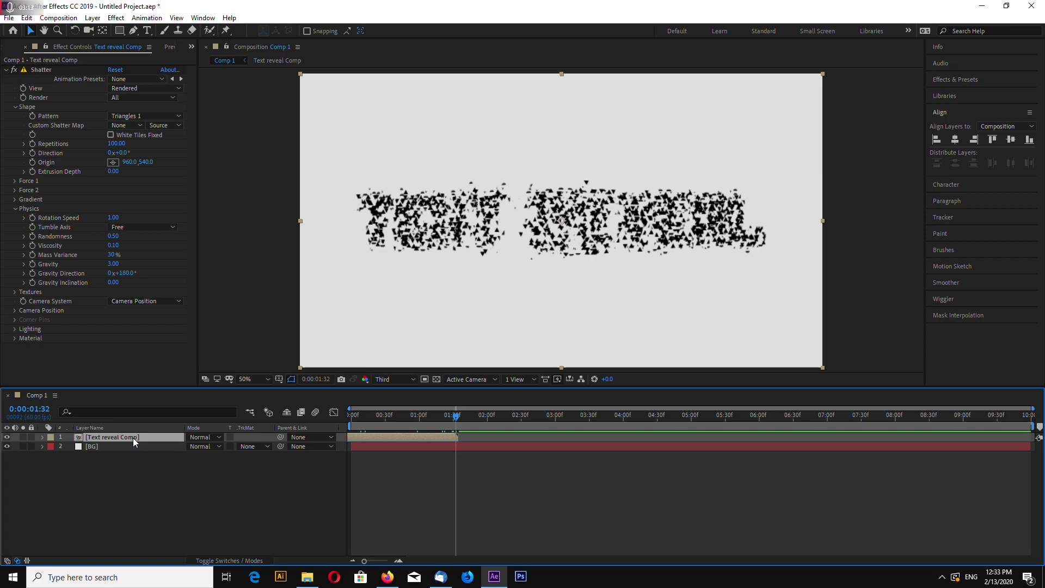
# Duplicate Text reveal Comp with Ctrl+D and slide the copy to start where the original ends.
pyautogui.click(460, 415)
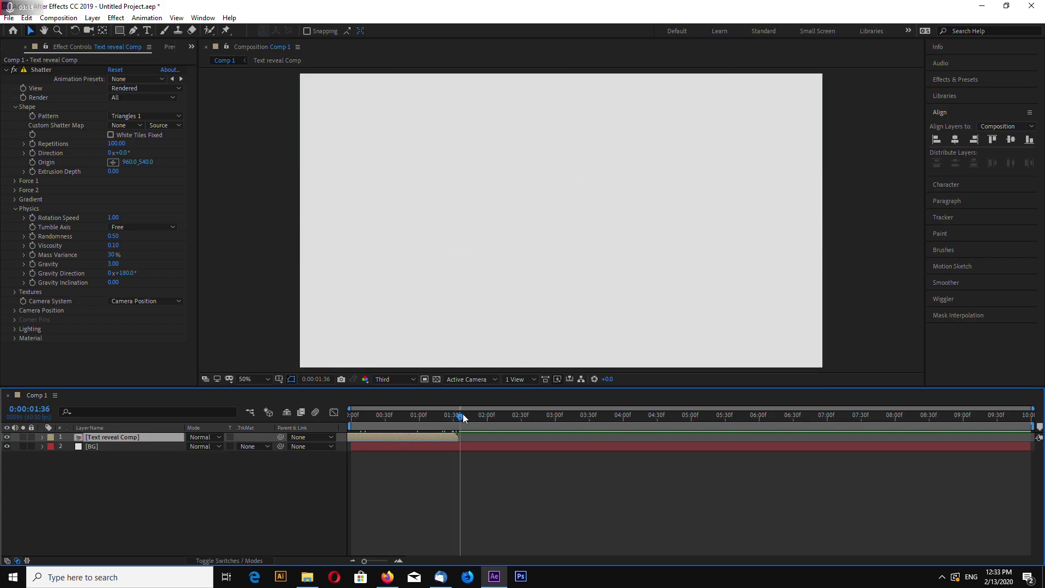
pyautogui.moveTo(462, 416); pyautogui.dragTo(451, 419)
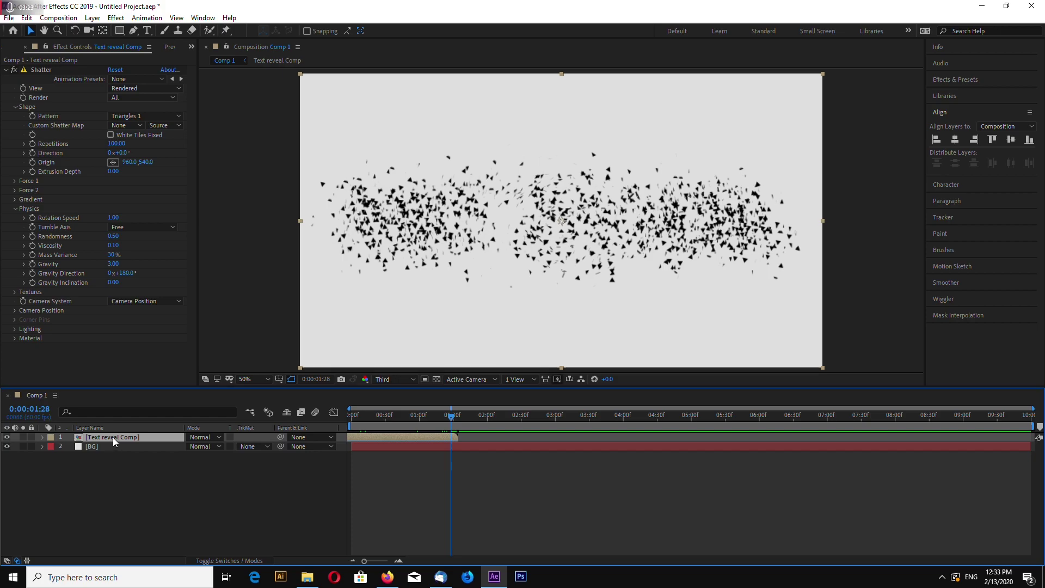
pyautogui.hotkey('ctrl', 'd')
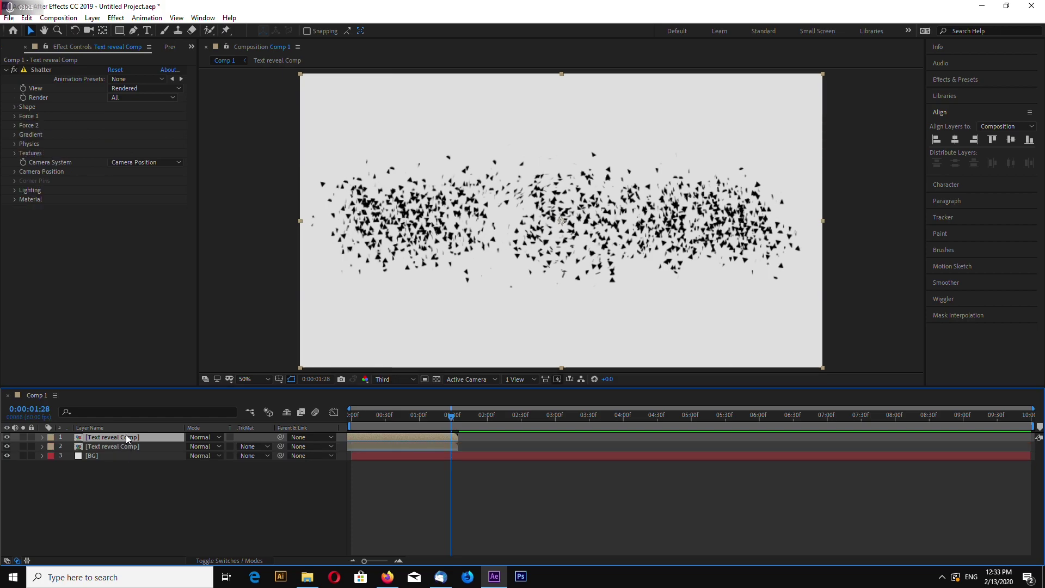
pyautogui.moveTo(393, 436)
pyautogui.mouseDown()
pyautogui.moveTo(553, 438)
pyautogui.moveTo(399, 439)
pyautogui.moveTo(532, 440)
pyautogui.moveTo(497, 437)
pyautogui.mouseUp()
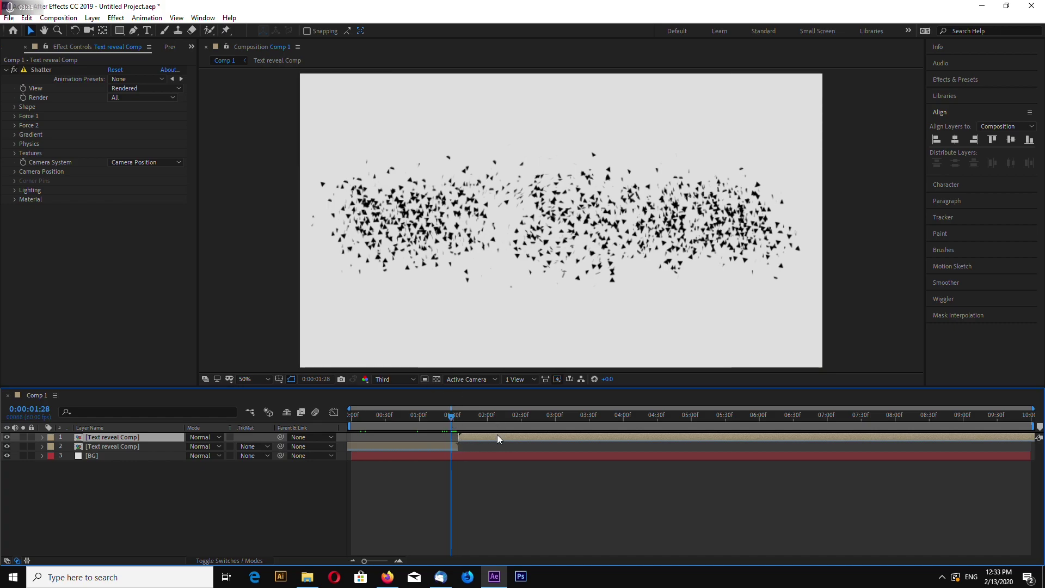
# Delete Shatter from the duplicate layer and scrub past 1:30 to verify the text stays solid.
pyautogui.click(43, 69)
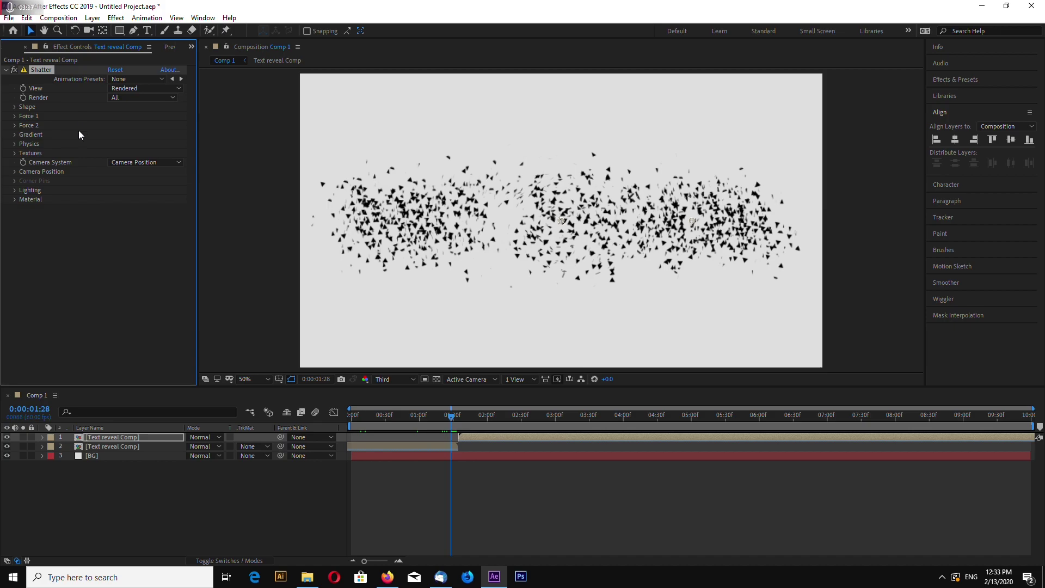
pyautogui.press('Delete')
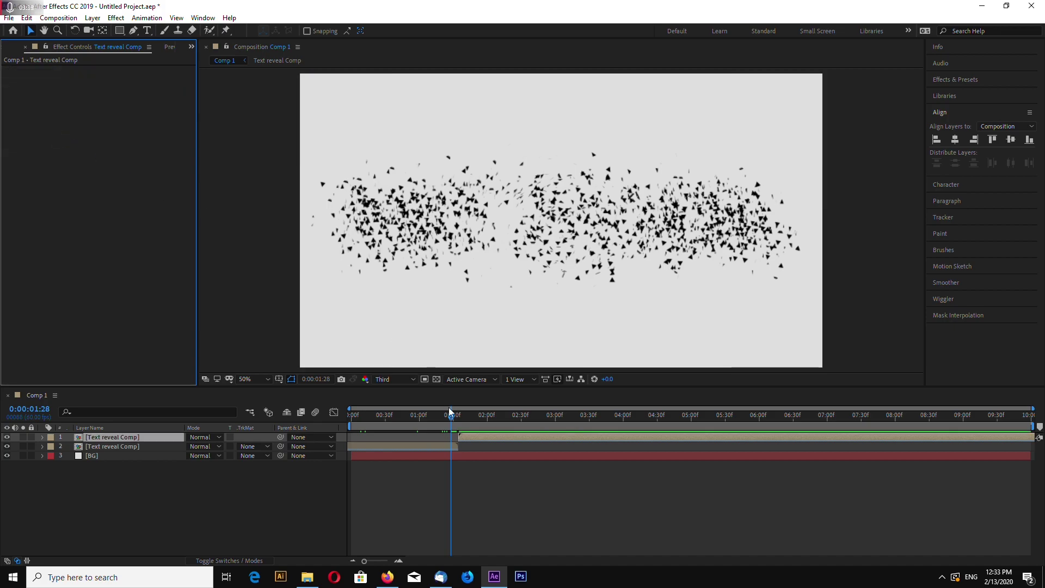
pyautogui.click(456, 417)
pyautogui.moveTo(456, 419); pyautogui.dragTo(454, 427)
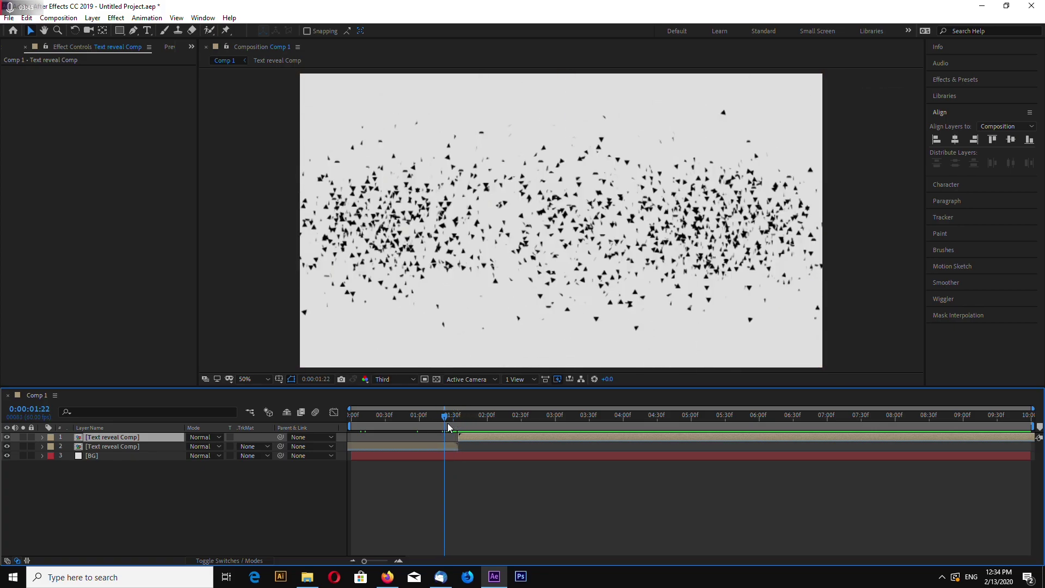
pyautogui.moveTo(454, 427); pyautogui.dragTo(473, 426)
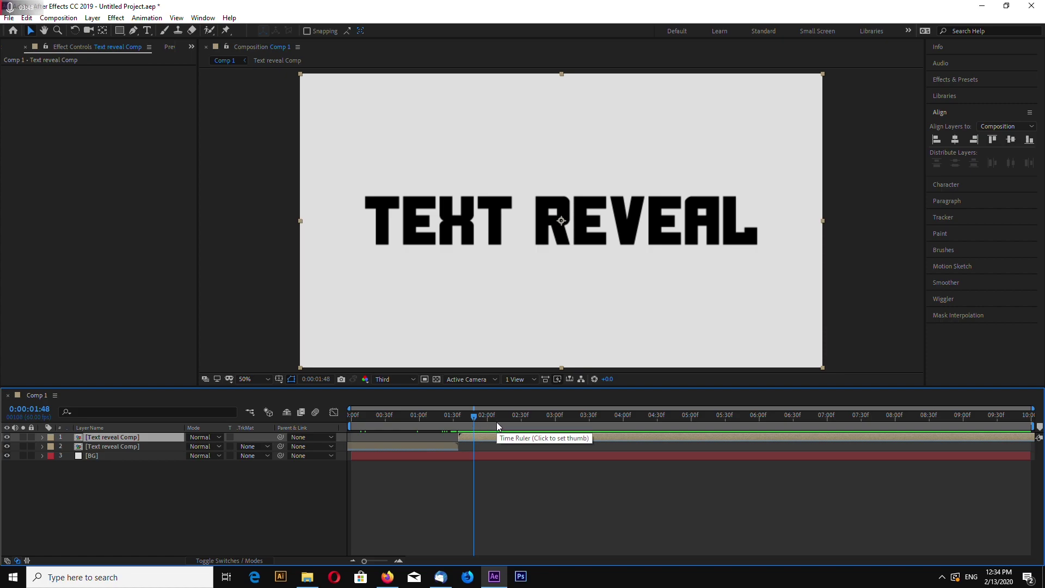